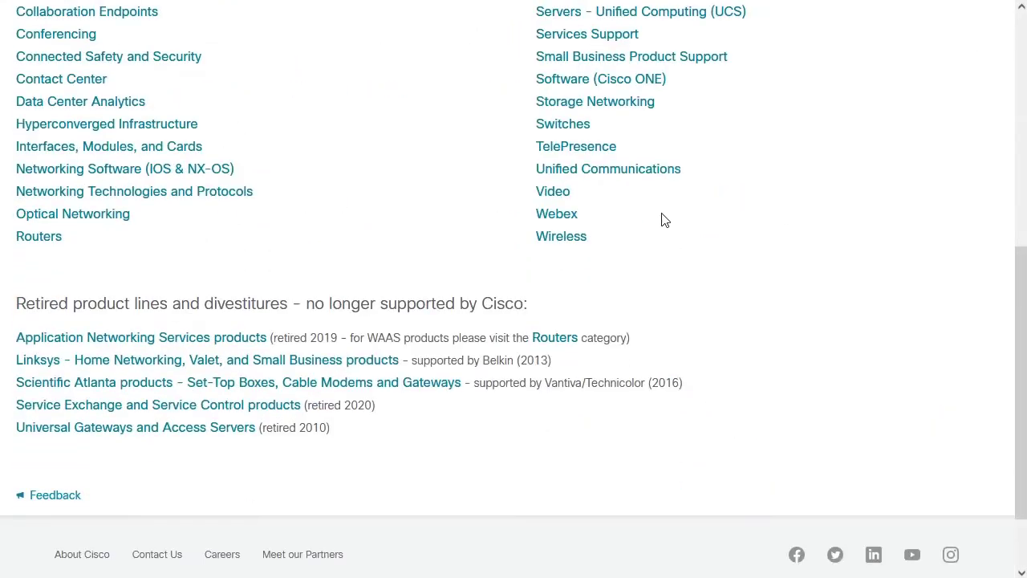
Show the available downloads for Unified Communications Manager IM & Presence Service, release 11.5, from the Unified Communications products.
click(613, 172)
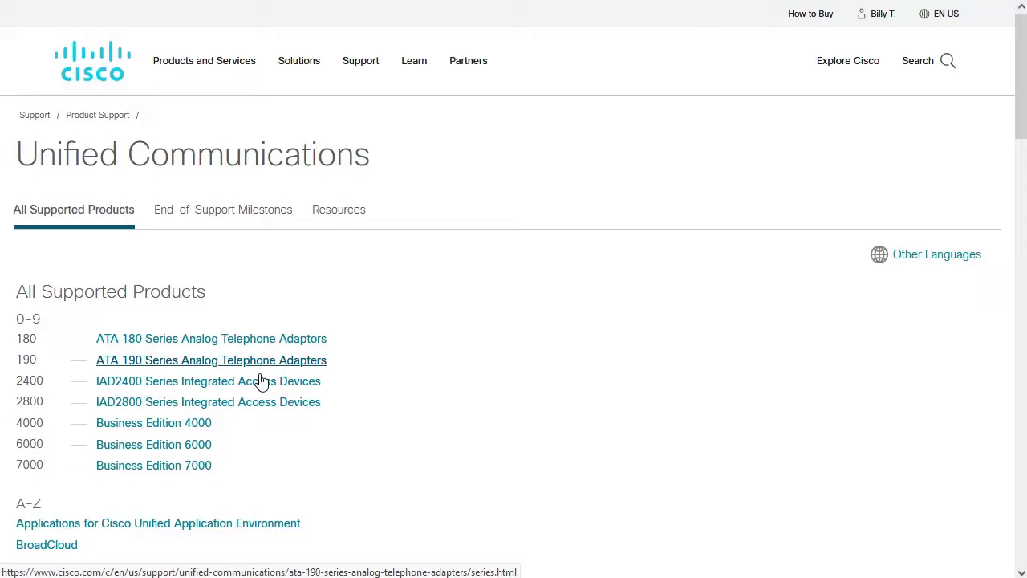
scroll(264, 385, down, 10)
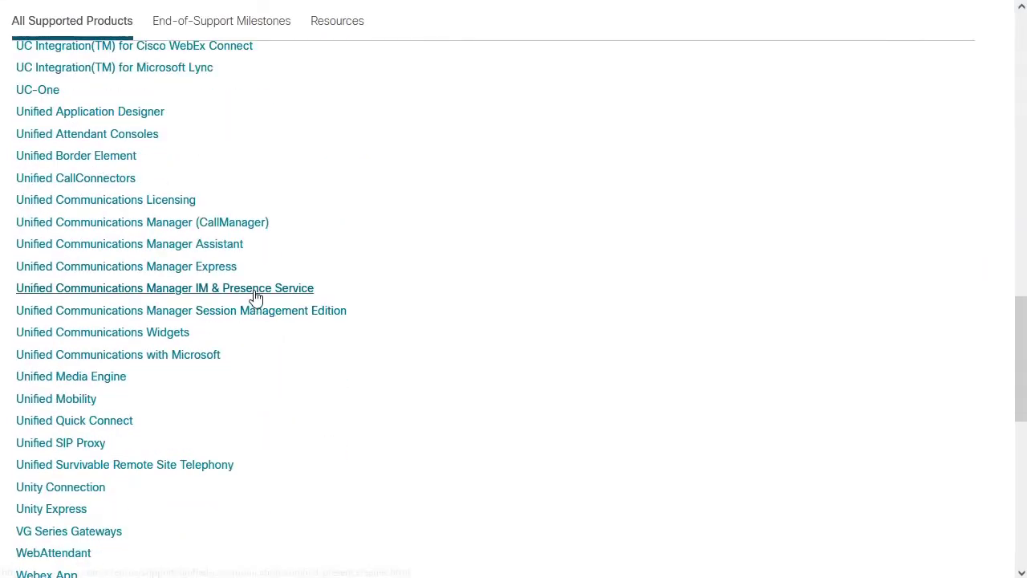
click(267, 292)
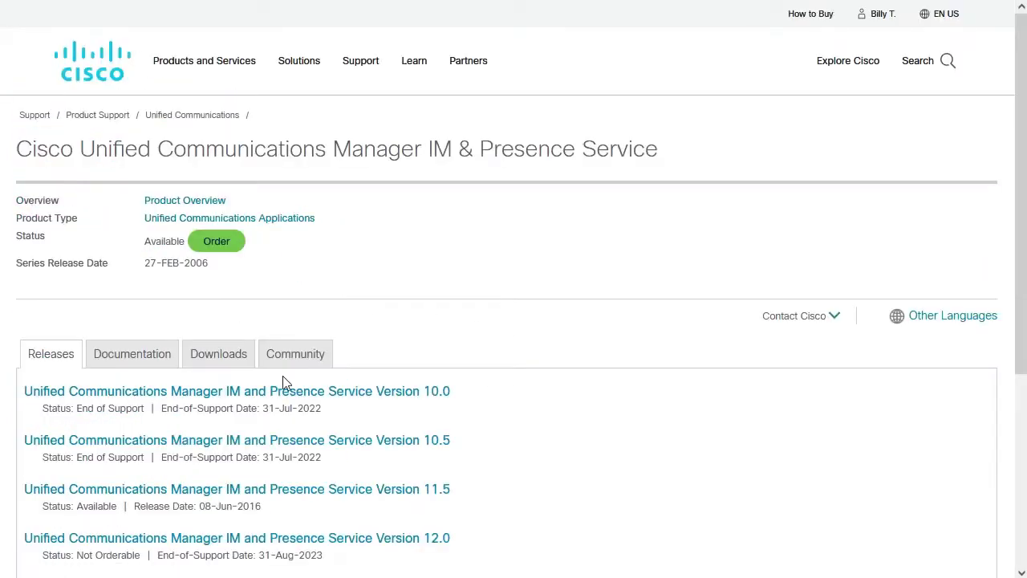
click(233, 357)
scroll(580, 363, down, 3)
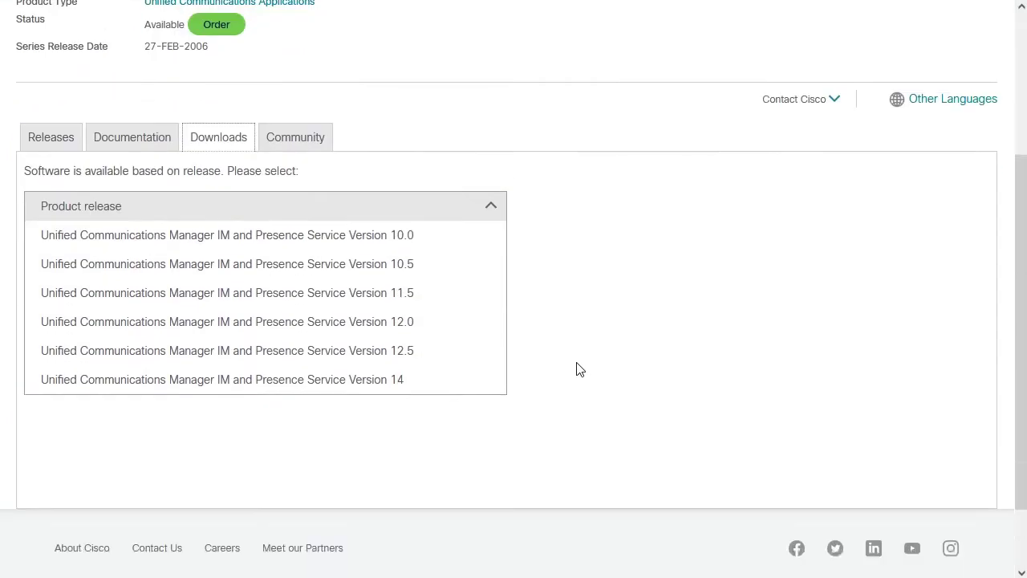
click(319, 293)
scroll(571, 346, down, 2)
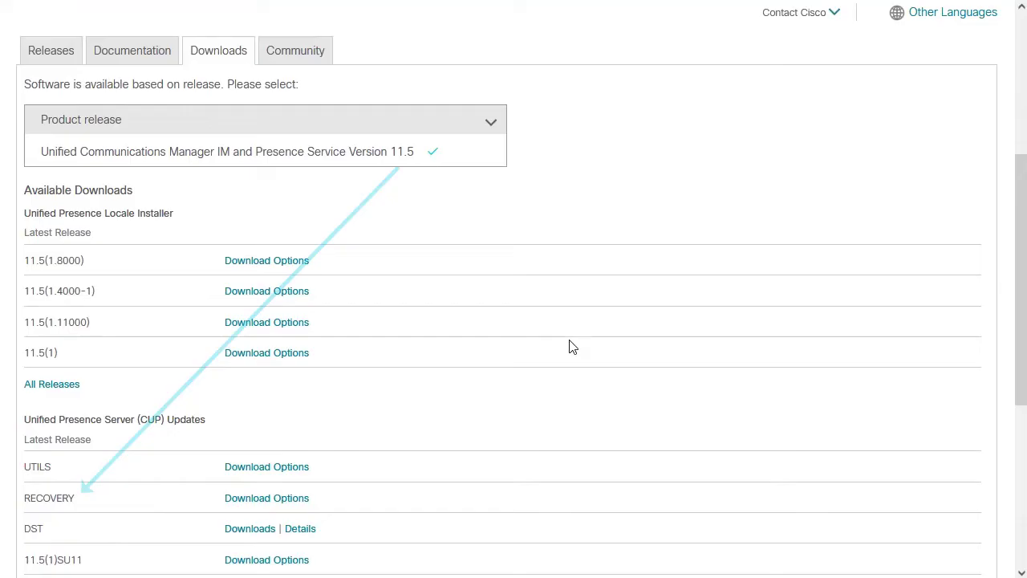
Switch the IM and Presence product release to Version 12.5 and examine its available downloads for recovery software.
click(489, 130)
click(410, 271)
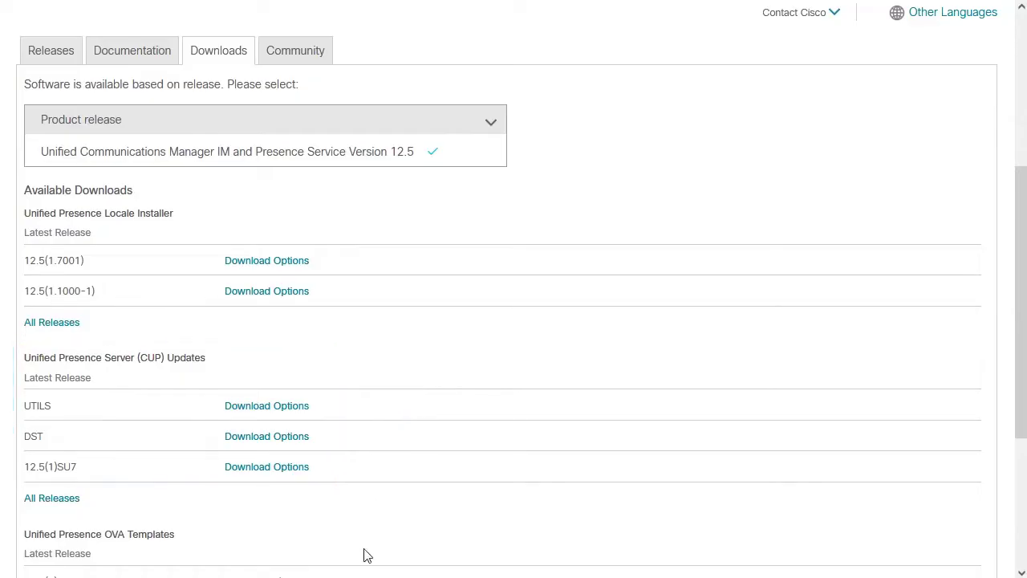
scroll(377, 356, down, 1)
Return to the Unified Communications product list and open the Unified Communications Manager (CallManager) support page.
scroll(377, 355, up, 6)
click(261, 213)
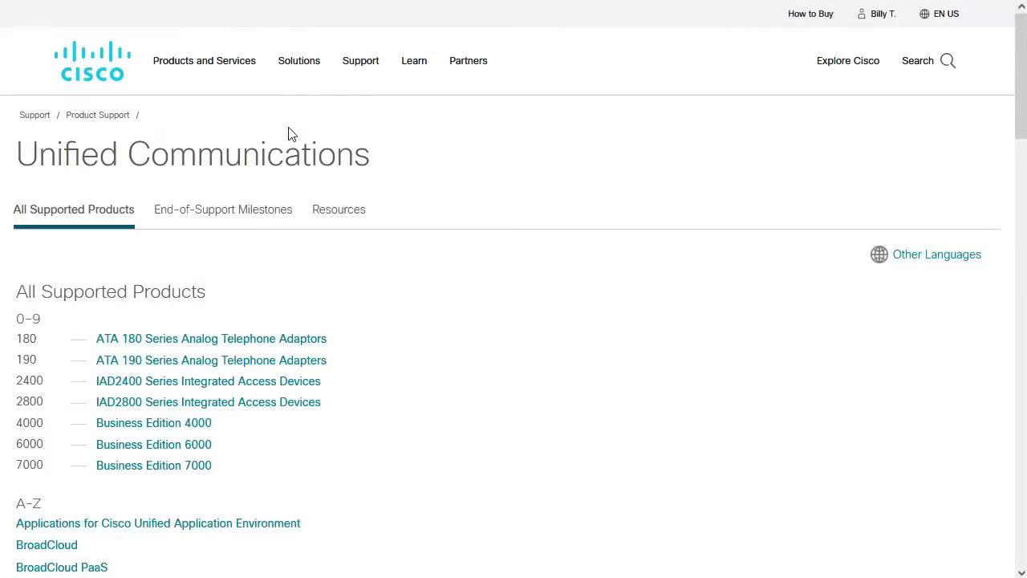
scroll(247, 386, down, 6)
scroll(247, 386, down, 6)
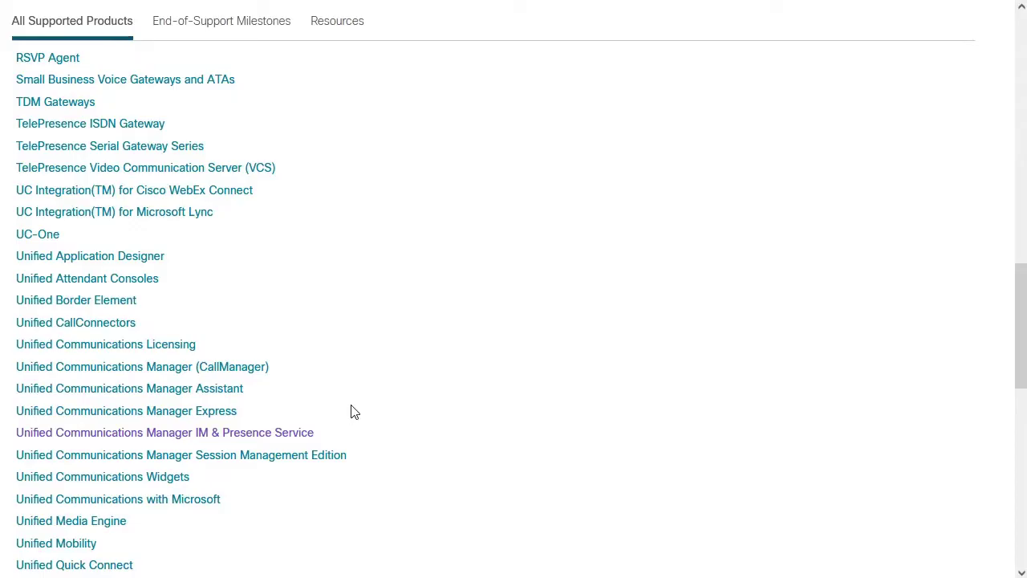
click(197, 375)
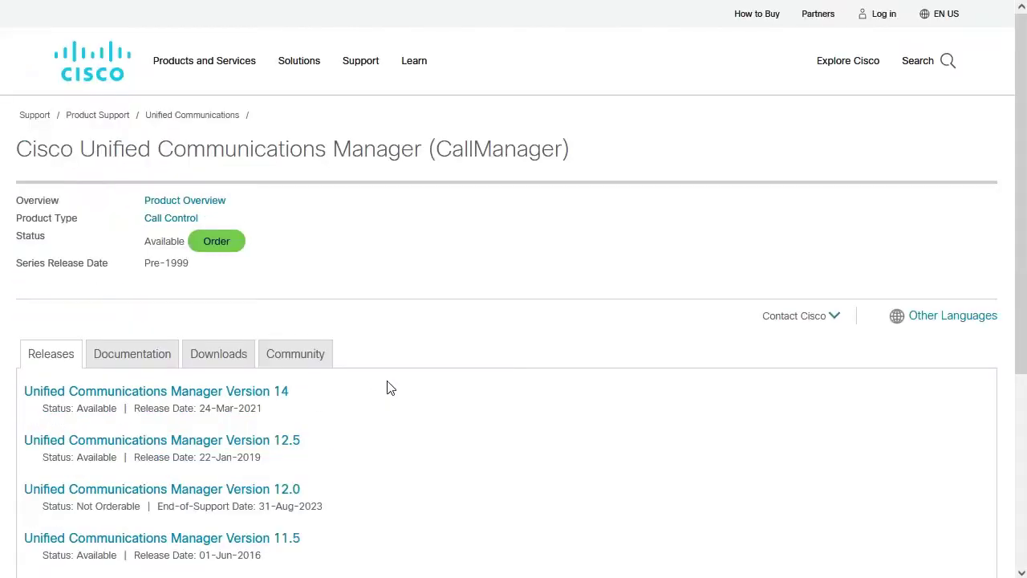
Find the downloads for Unified Communications Manager Version 12.5 and open the Recovery Software 12.5(1) download.
click(228, 362)
scroll(497, 399, down, 5)
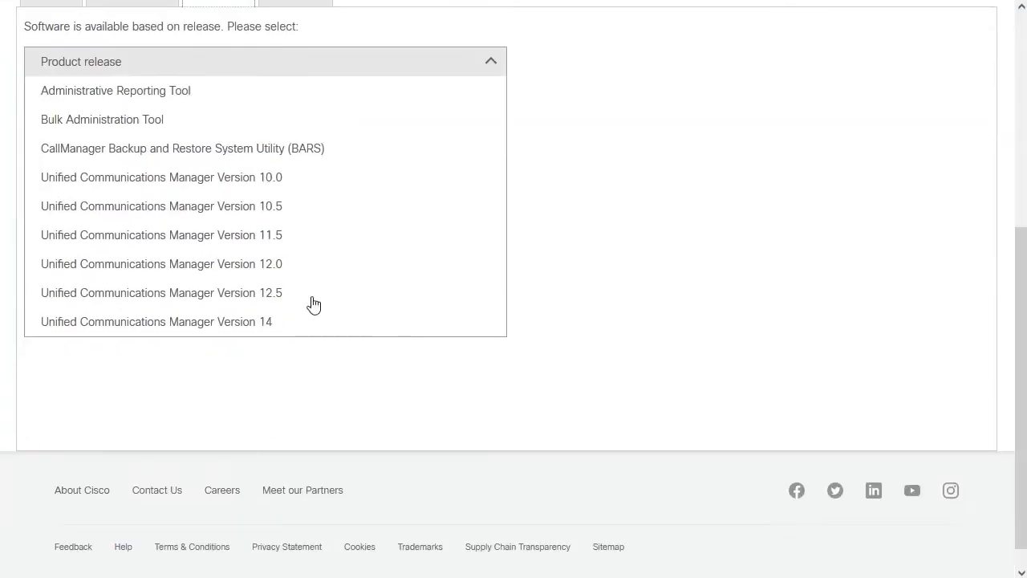
click(251, 296)
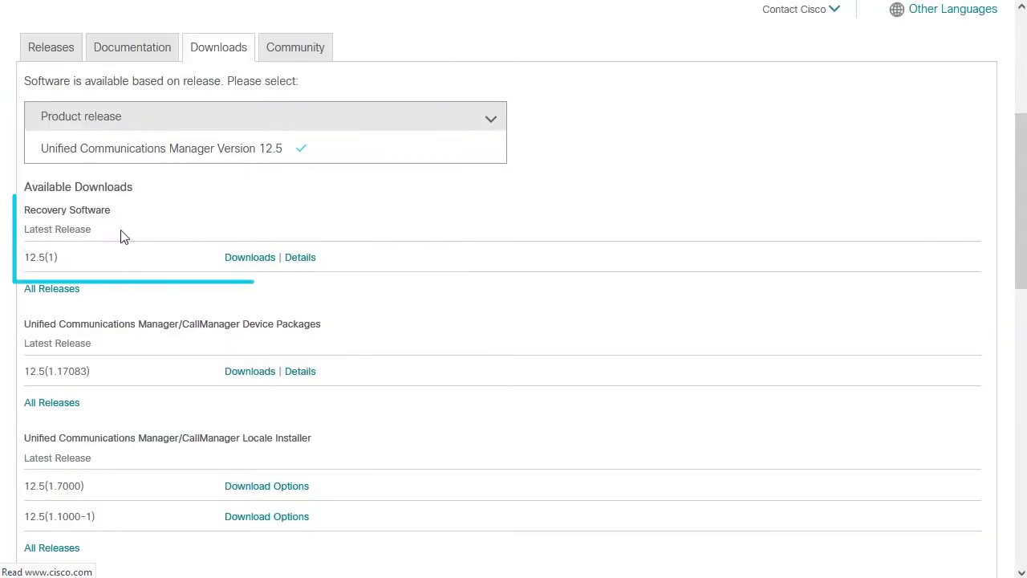
click(247, 258)
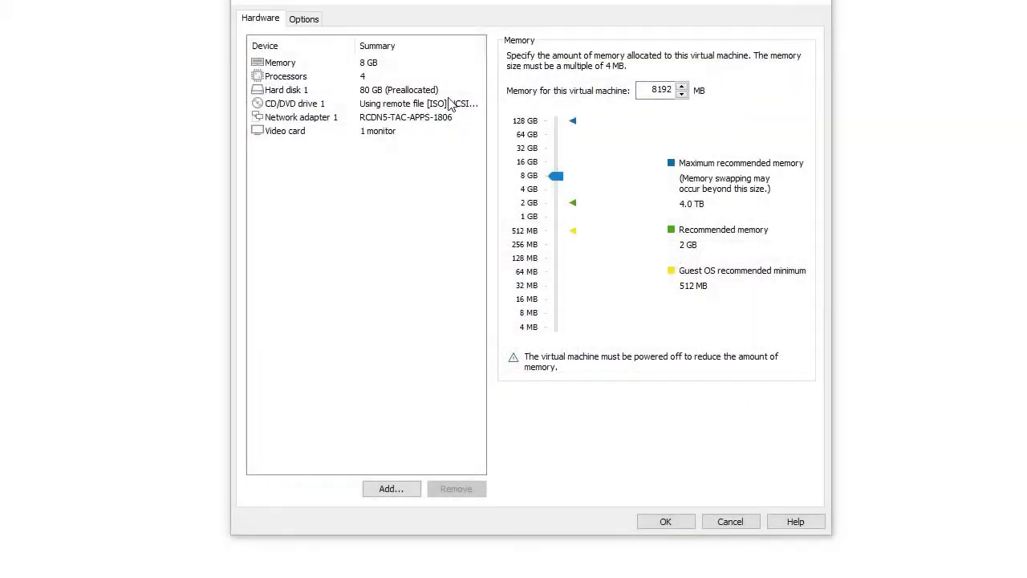
In the virtual machine's settings, assign 12.5.1.10000-23-recovery.iso to CD/DVD drive 1 and enable Connected and Connect at power on.
click(298, 105)
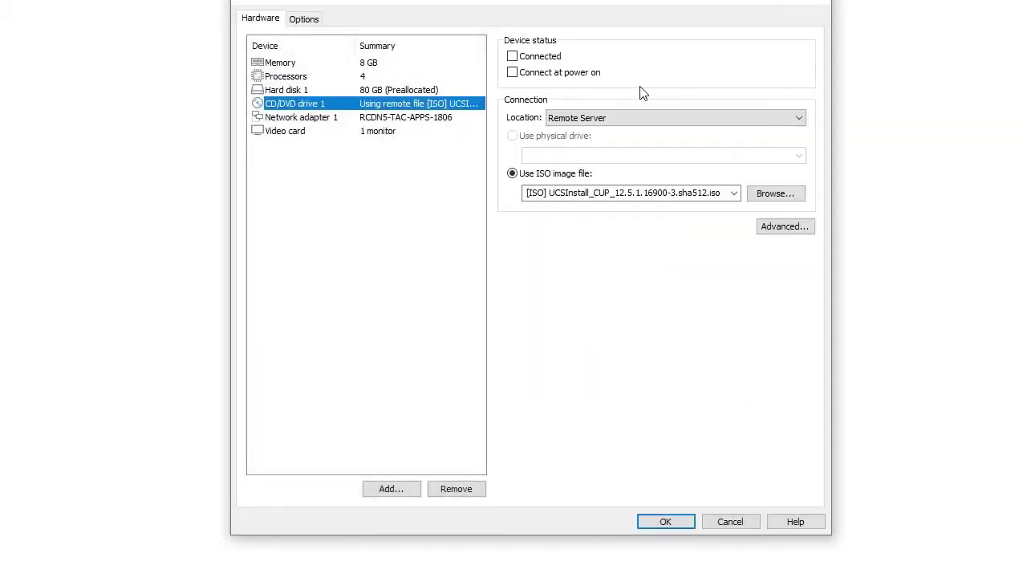
click(772, 194)
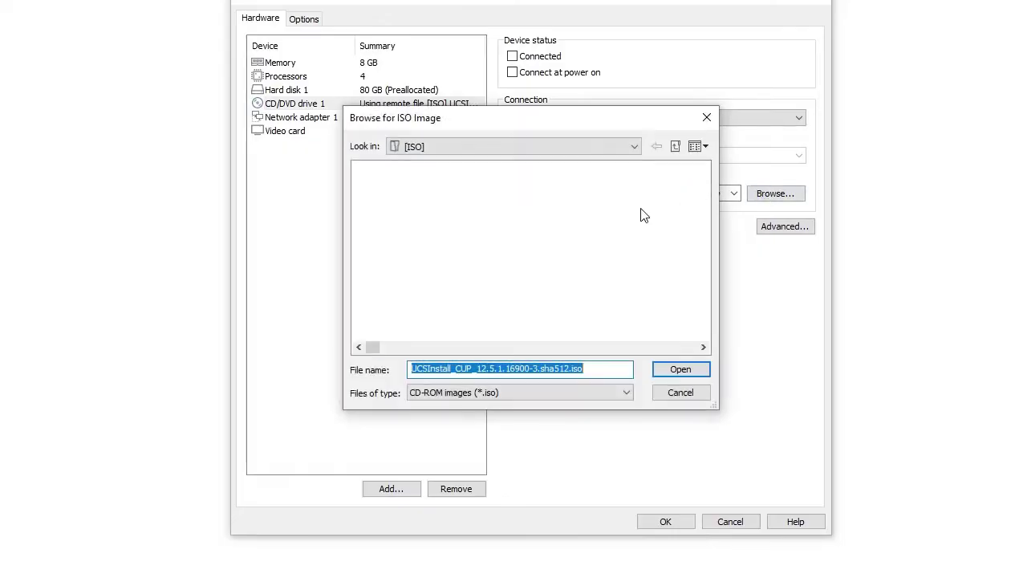
click(429, 319)
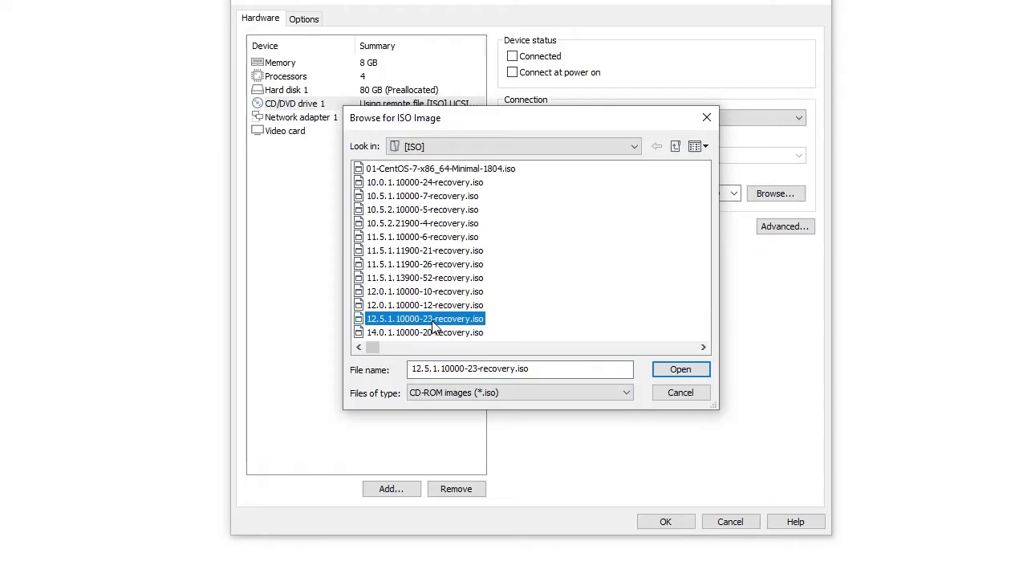
click(674, 369)
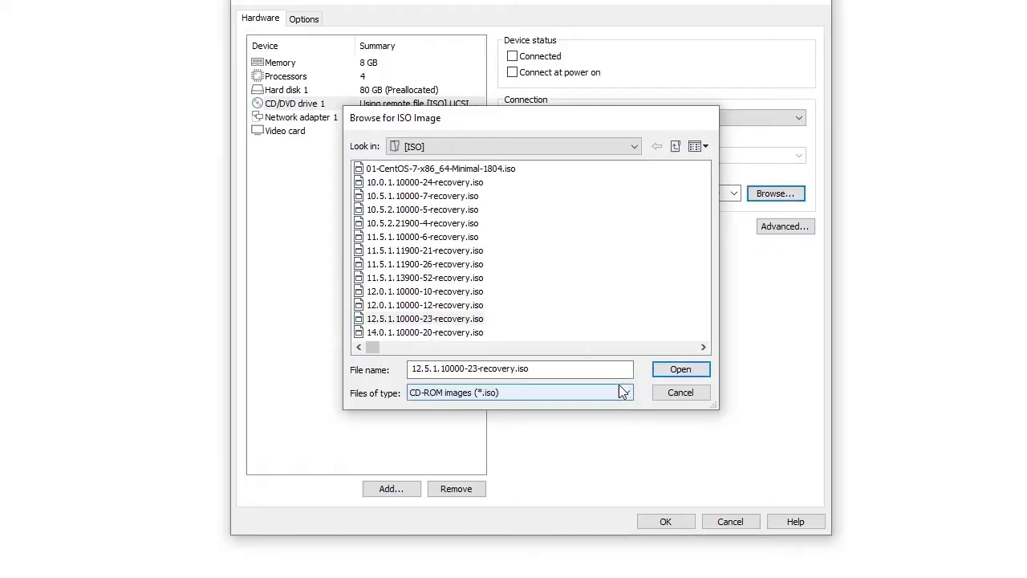
click(512, 56)
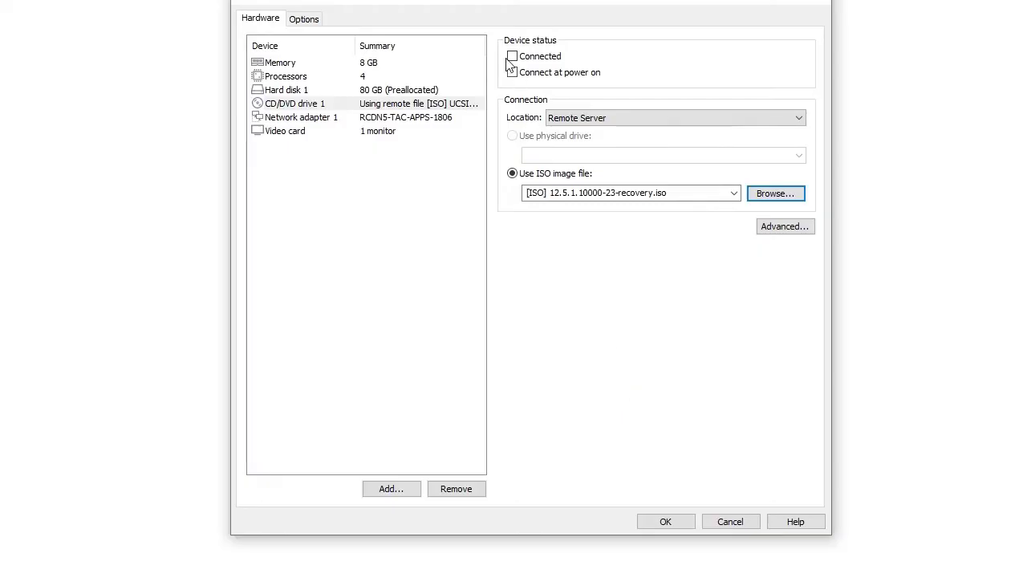
click(512, 72)
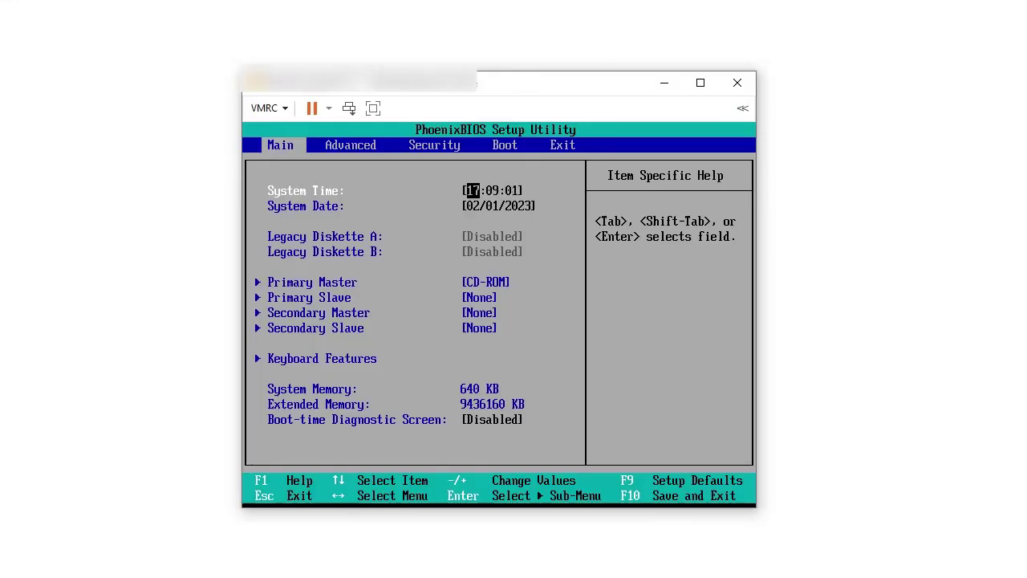
Move Hard Drive below CD-ROM Drive in the BIOS boot order and exit saving the changes.
key(Right)
key(Right)
key(Right)
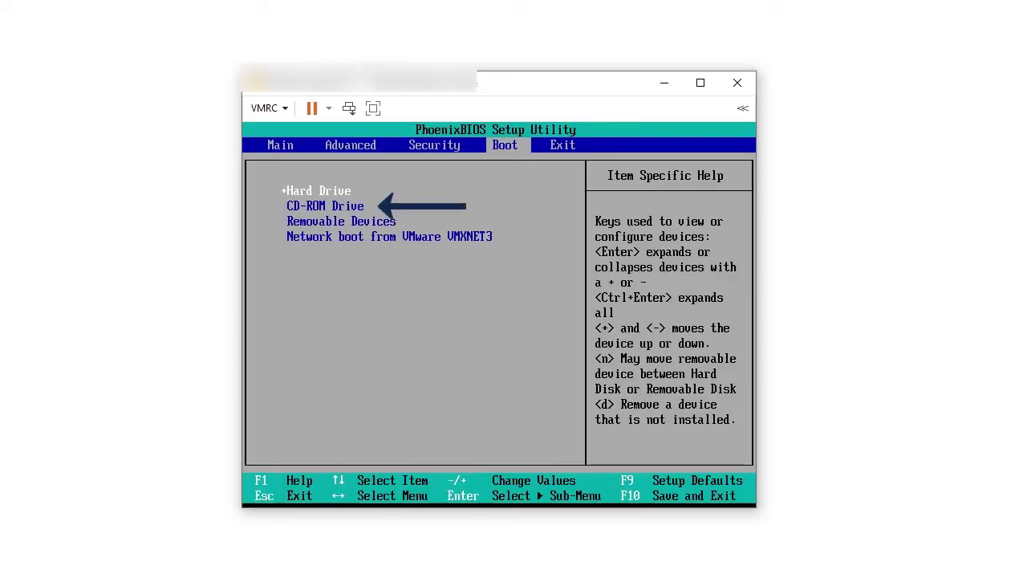
key(minus)
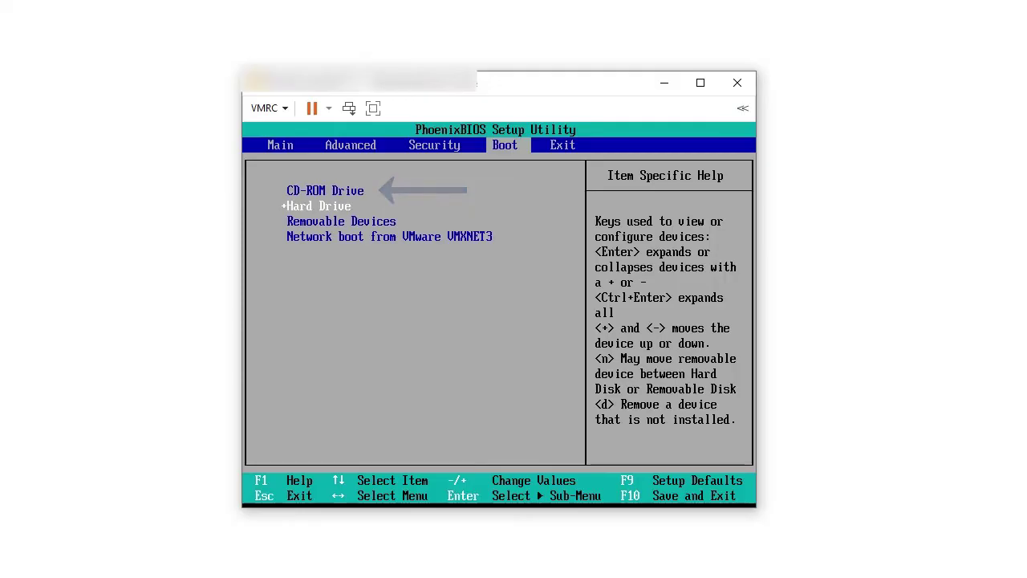
key(Right)
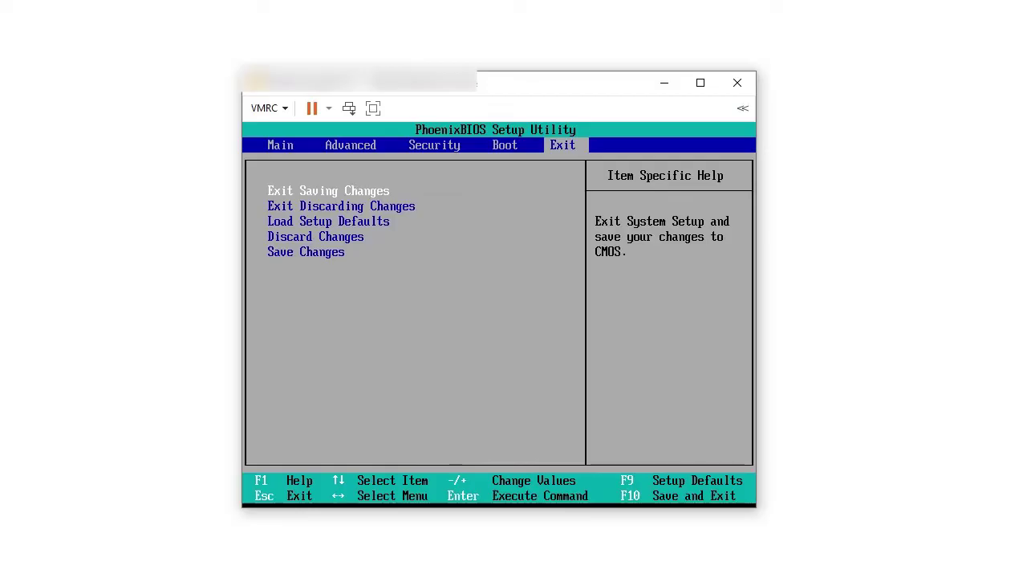
key(Return)
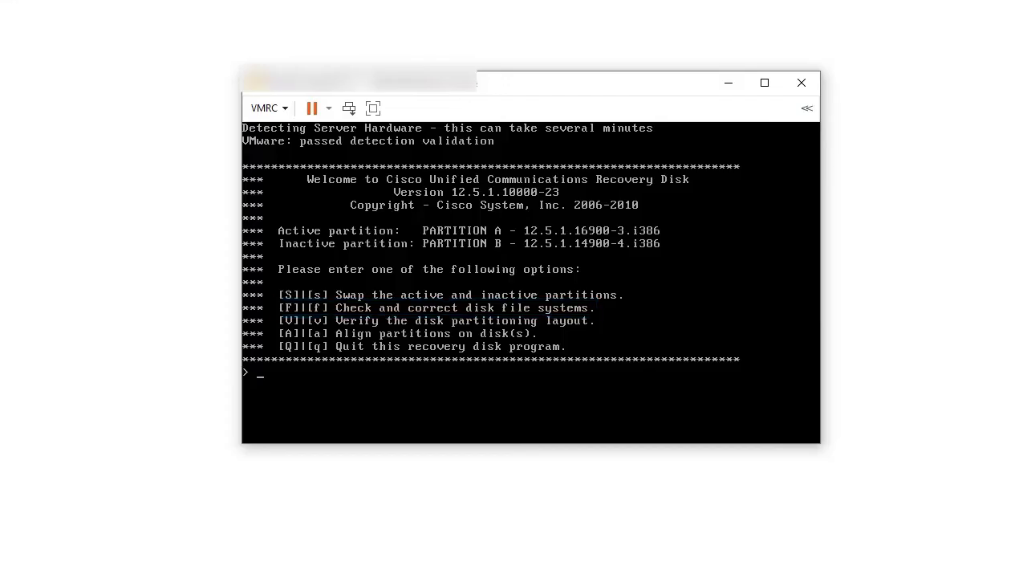
Run the recovery disk's option f to check and correct the disk file systems, continuing past the warning.
text(f)
key(Return)
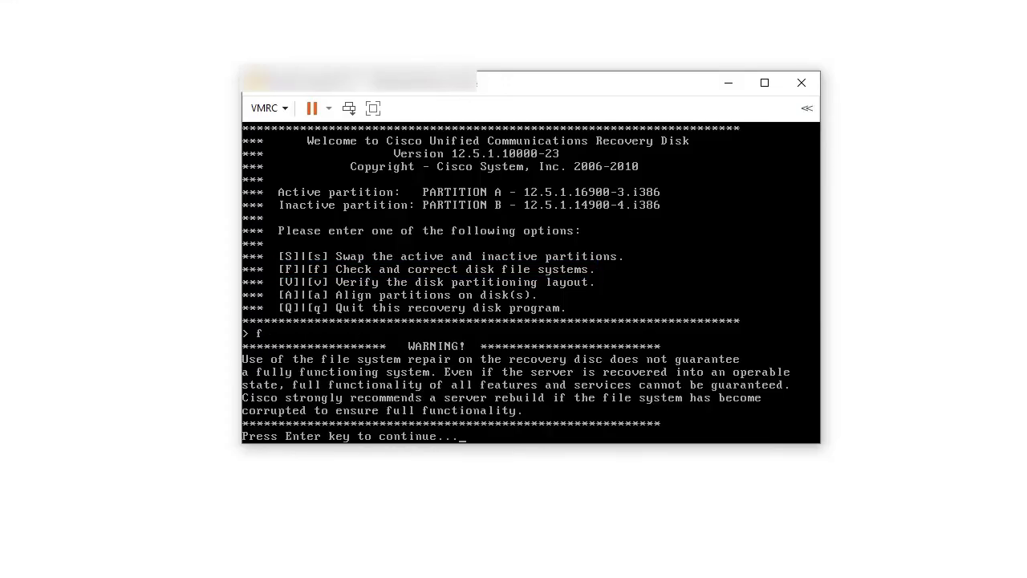
key(Return)
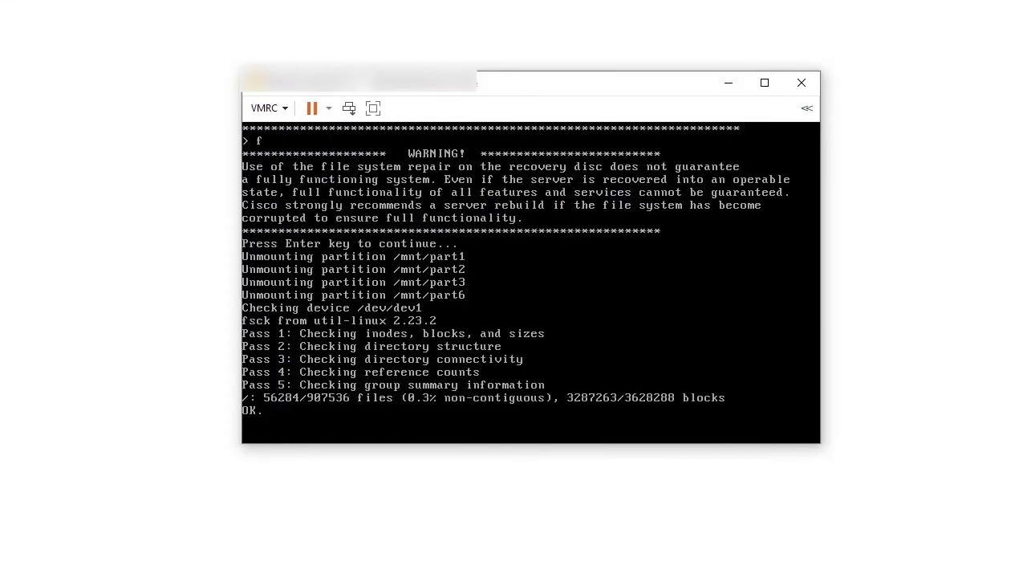